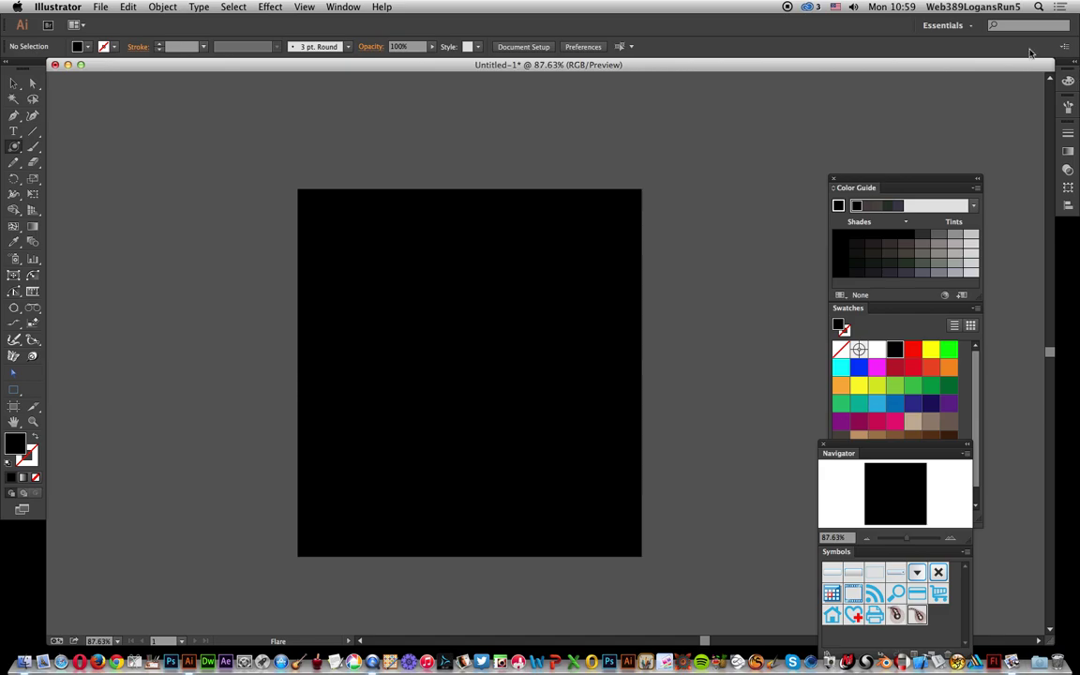
- Select the Flare tool in the Tools panel
{"action": "left_click", "coordinate": [15, 148]}
- Set flare options to 149 pt diameter, 30% brightness, 50% fuzziness, with Rays and Rings off
{"action": "double_click", "coordinate": [15, 148]}
{"action": "left_click_drag", "start_coordinate": [726, 215], "coordinate": [767, 190]}
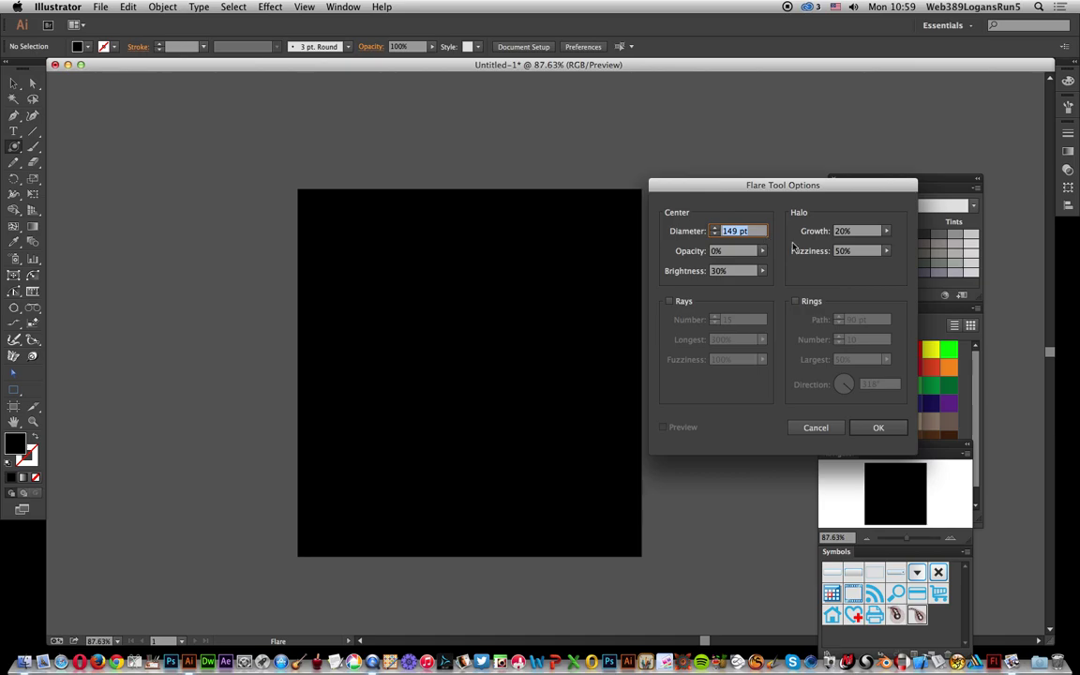
{"action": "left_click", "coordinate": [878, 427]}
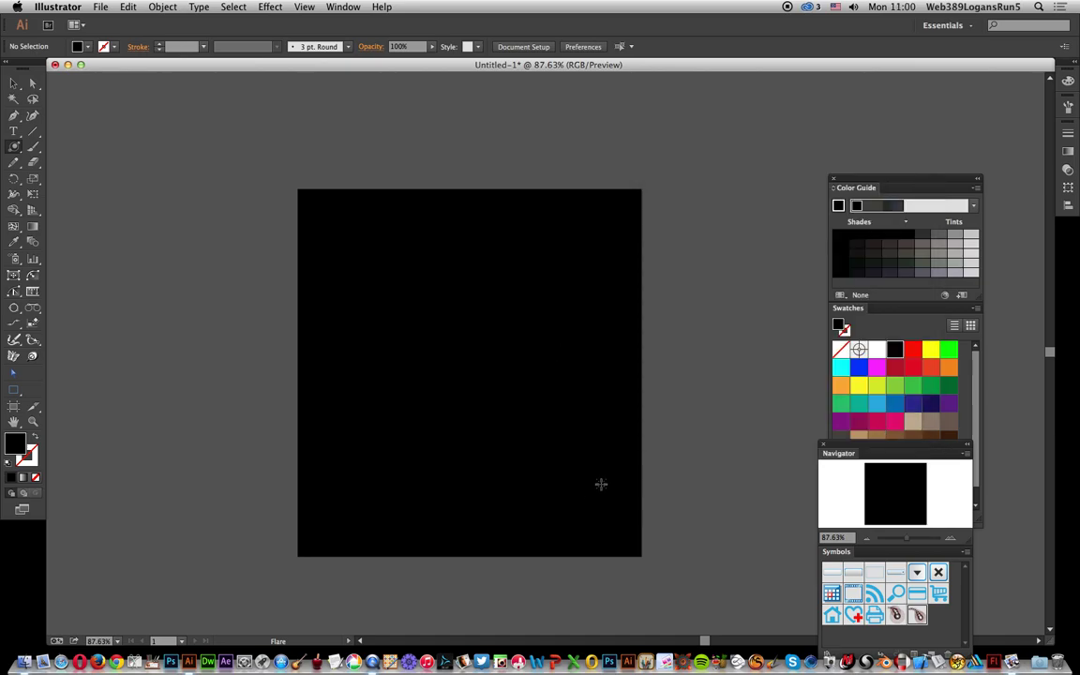
- Draw a curving chain of lens flares shrinking from the lower right toward the left
{"action": "left_click_drag", "start_coordinate": [593, 469], "coordinate": [625, 506]}
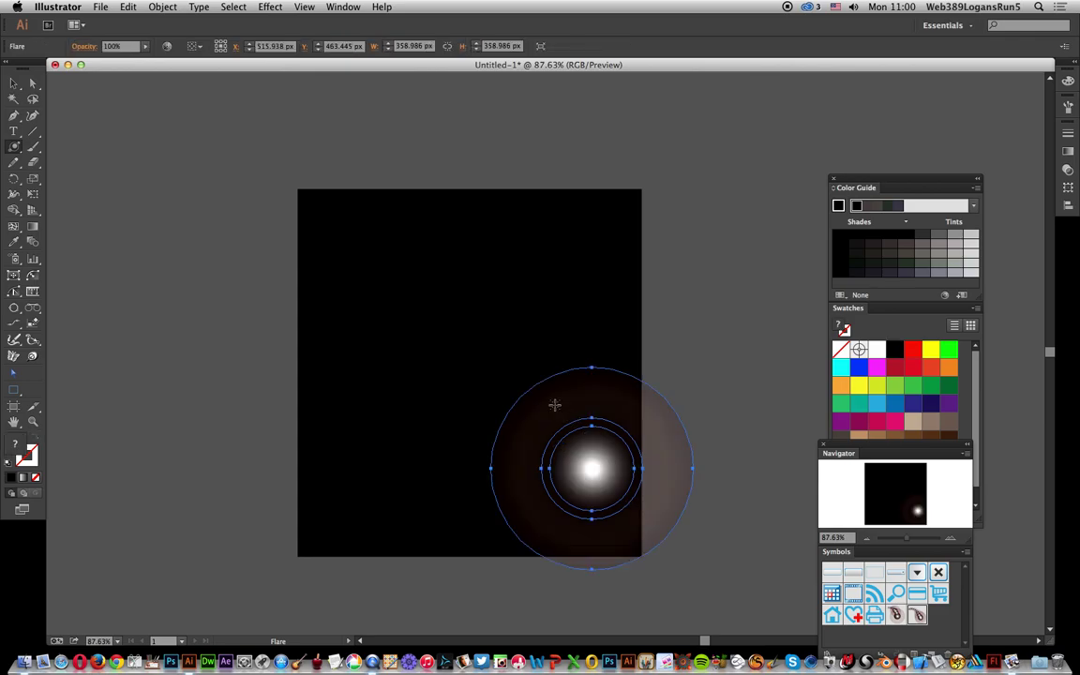
{"action": "left_click_drag", "start_coordinate": [554, 415], "coordinate": [469, 378]}
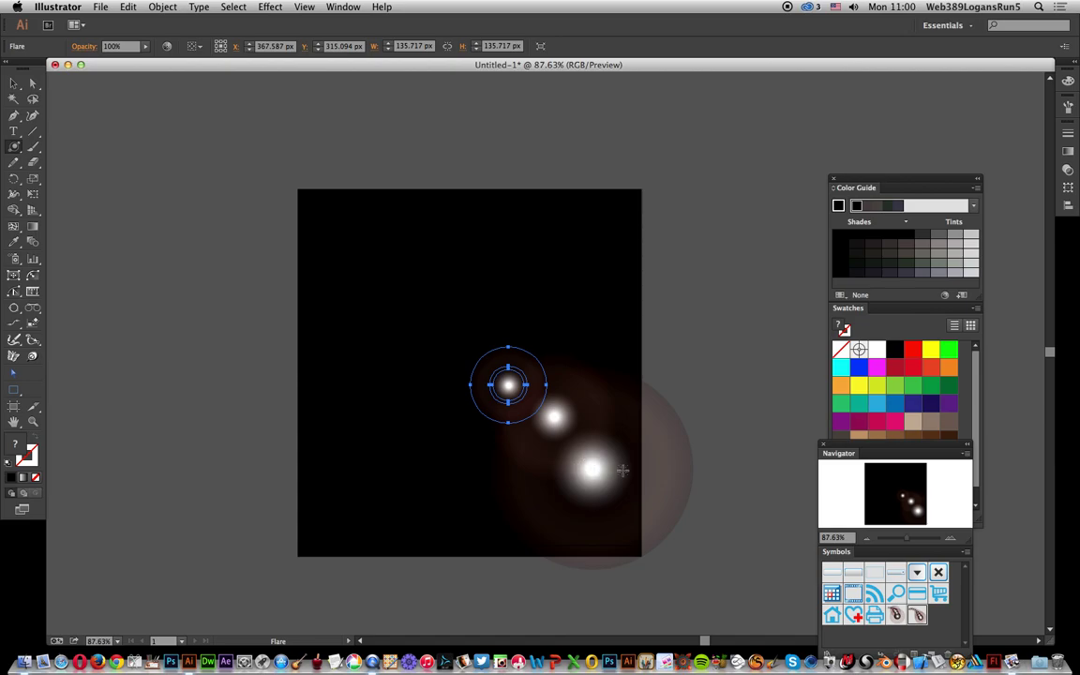
{"action": "key", "text": "super+shift+a"}
{"action": "left_click_drag", "start_coordinate": [451, 365], "coordinate": [479, 374]}
{"action": "left_click", "coordinate": [427, 360]}
{"action": "left_click_drag", "start_coordinate": [390, 357], "coordinate": [362, 364]}
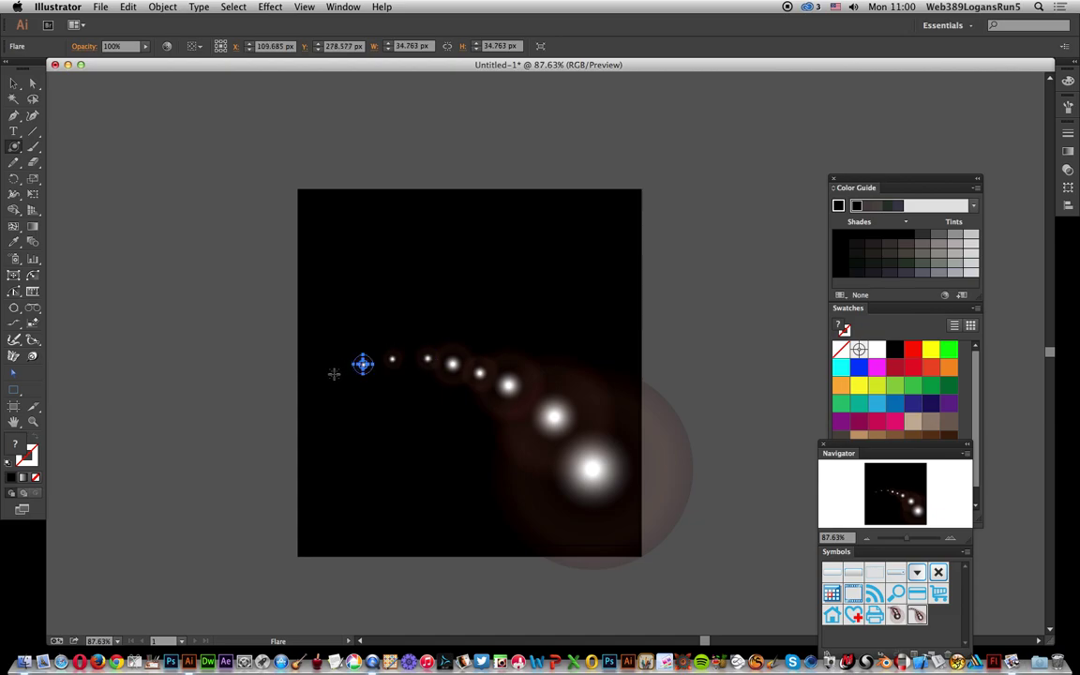
{"action": "left_click", "coordinate": [333, 374]}
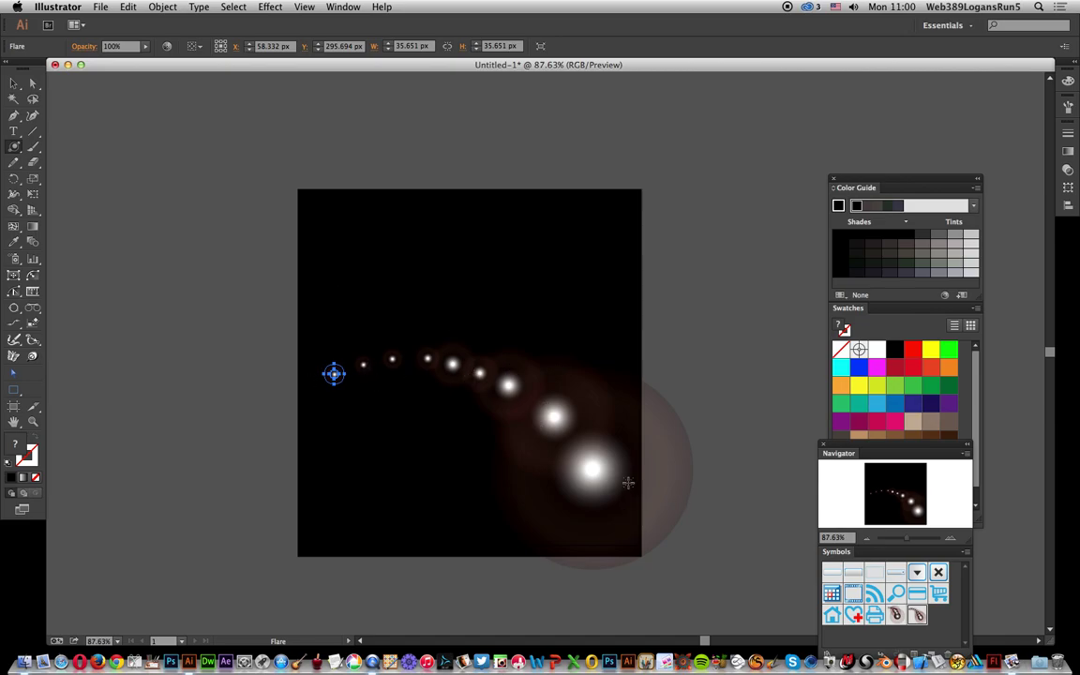
- Add one larger lens flare at the artboard's bottom right
{"action": "left_click_drag", "start_coordinate": [665, 544], "coordinate": [720, 589]}
{"action": "left_click", "coordinate": [723, 443]}
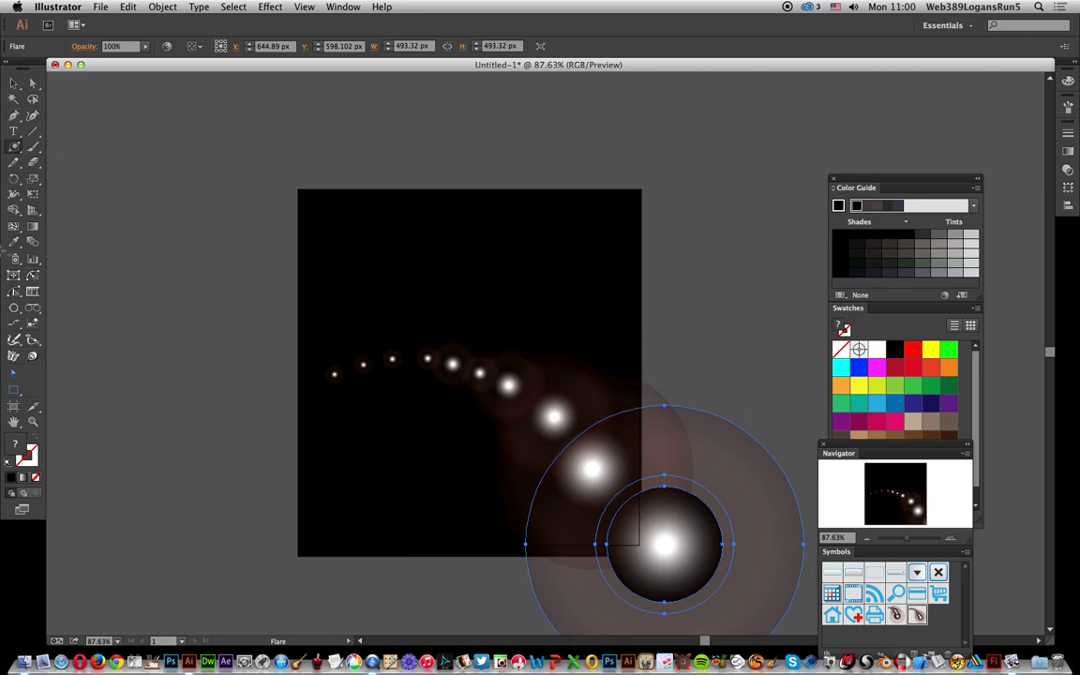
{"action": "left_click", "coordinate": [15, 148]}
- Select all the flares and add them to the Symbols panel as New Symbol 2
{"action": "left_click", "coordinate": [234, 7]}
{"action": "left_click", "coordinate": [236, 22]}
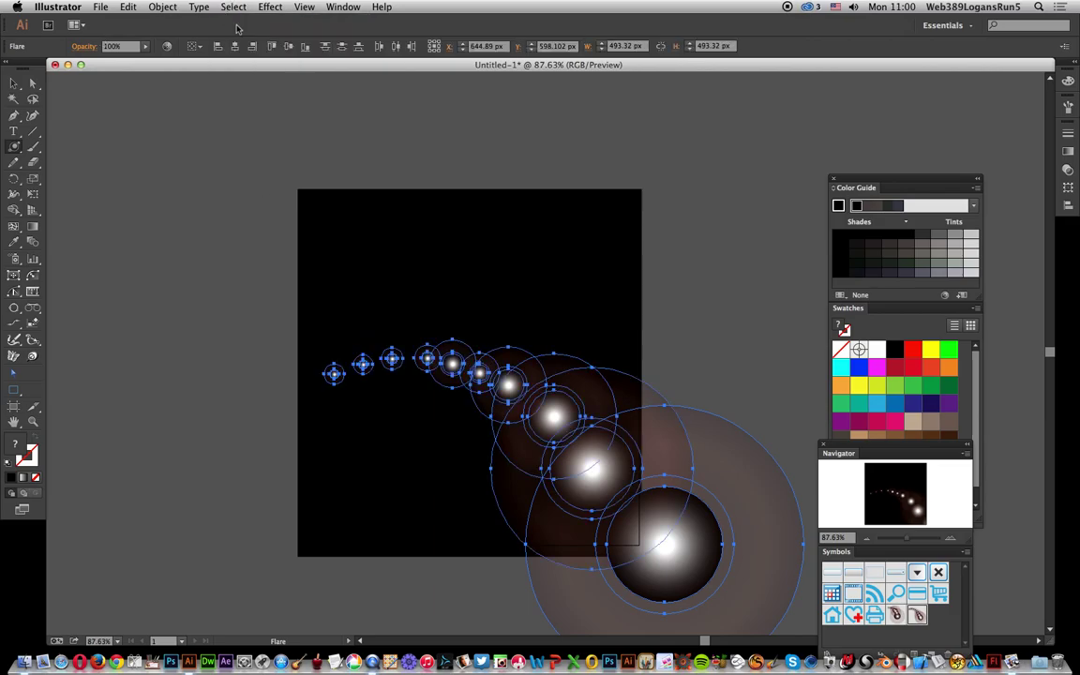
{"action": "left_click", "coordinate": [14, 83]}
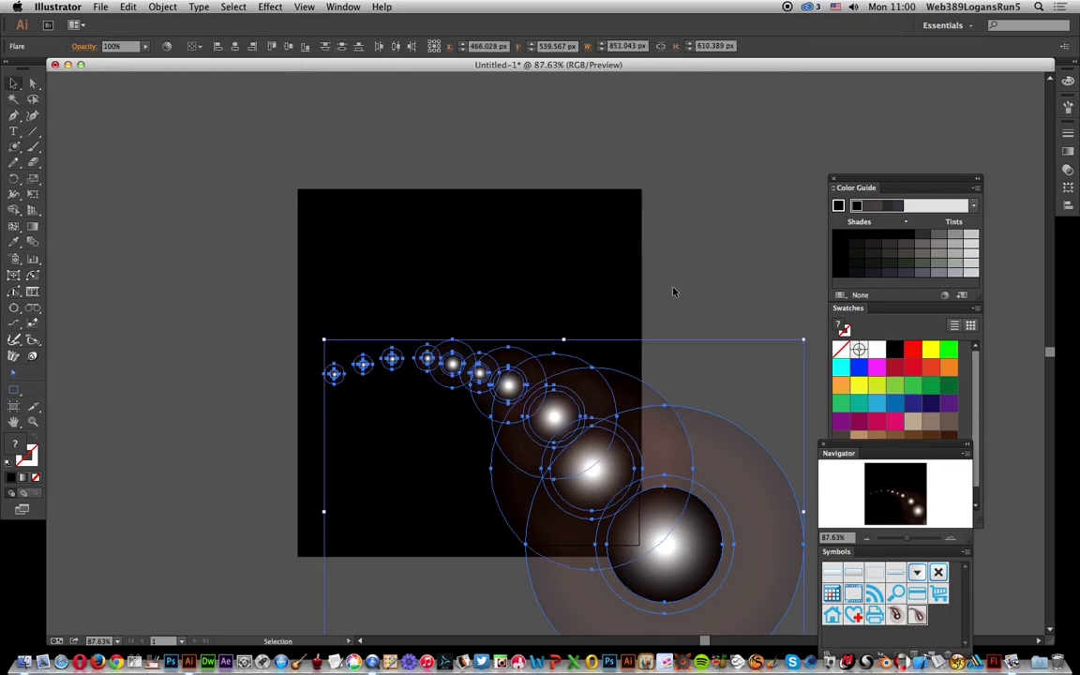
{"action": "left_click_drag", "start_coordinate": [695, 539], "coordinate": [956, 628]}
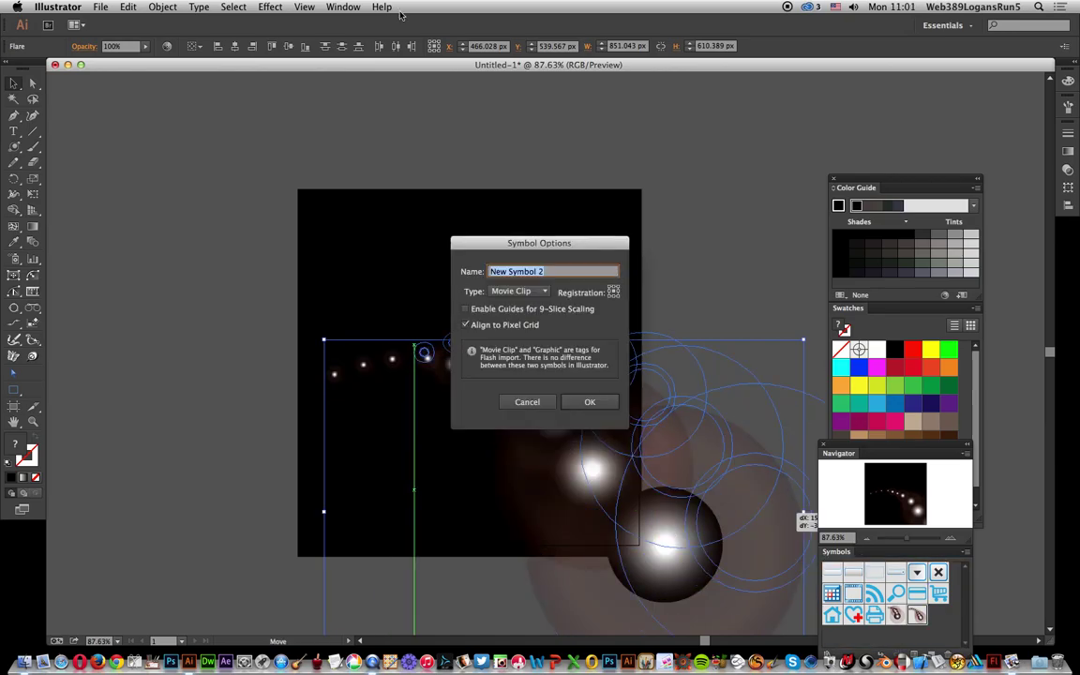
{"action": "left_click", "coordinate": [590, 402]}
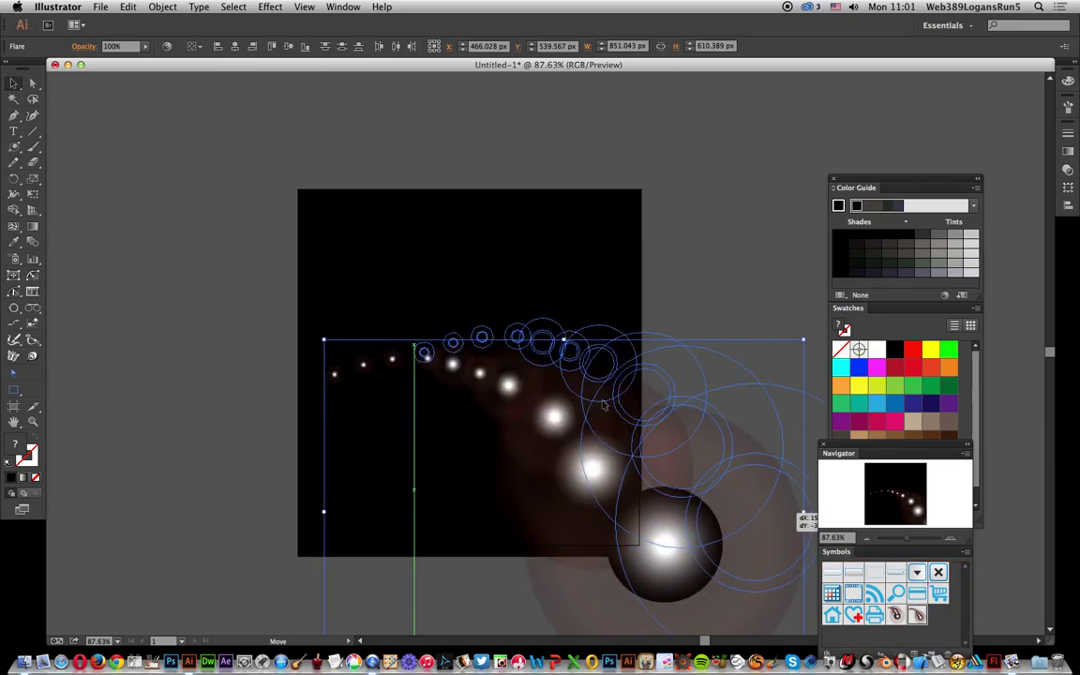
- Delete the flare chain artwork from the artboard
{"action": "left_click", "coordinate": [339, 7]}
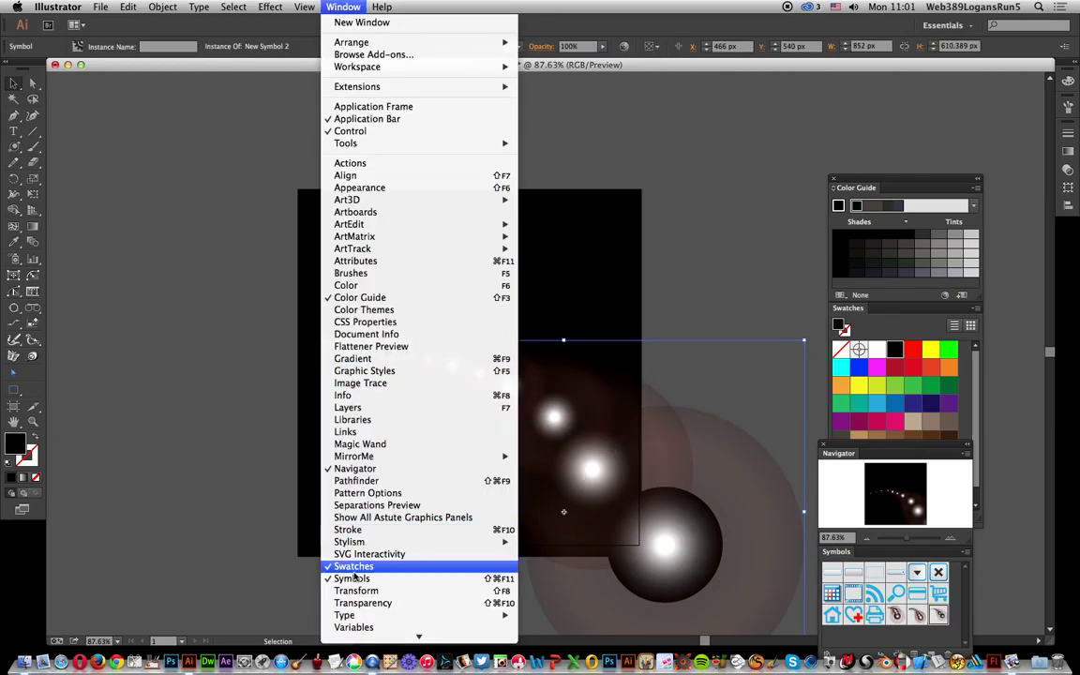
{"action": "left_click", "coordinate": [629, 528]}
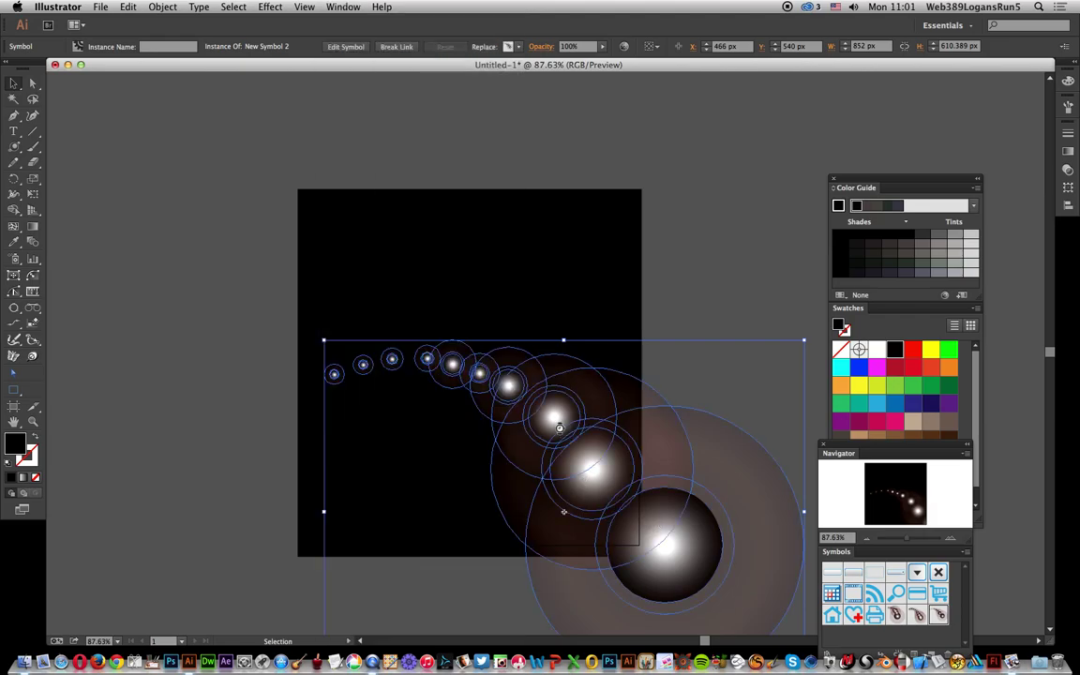
{"action": "key", "text": "Delete"}
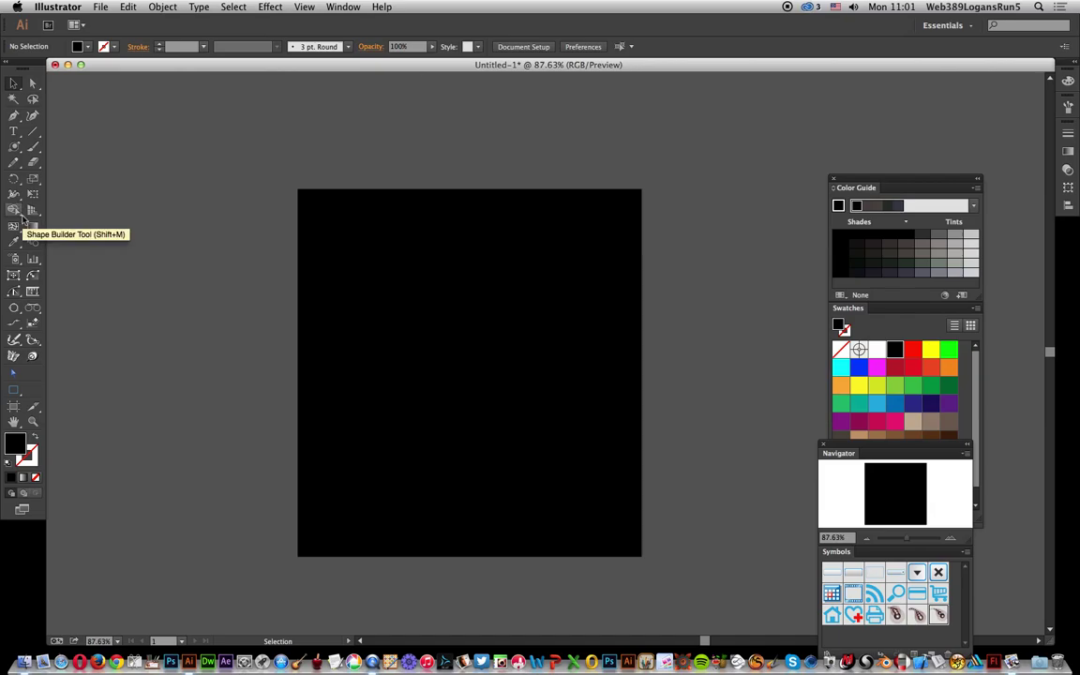
{"action": "left_click", "coordinate": [15, 262]}
{"action": "left_click", "coordinate": [15, 263]}
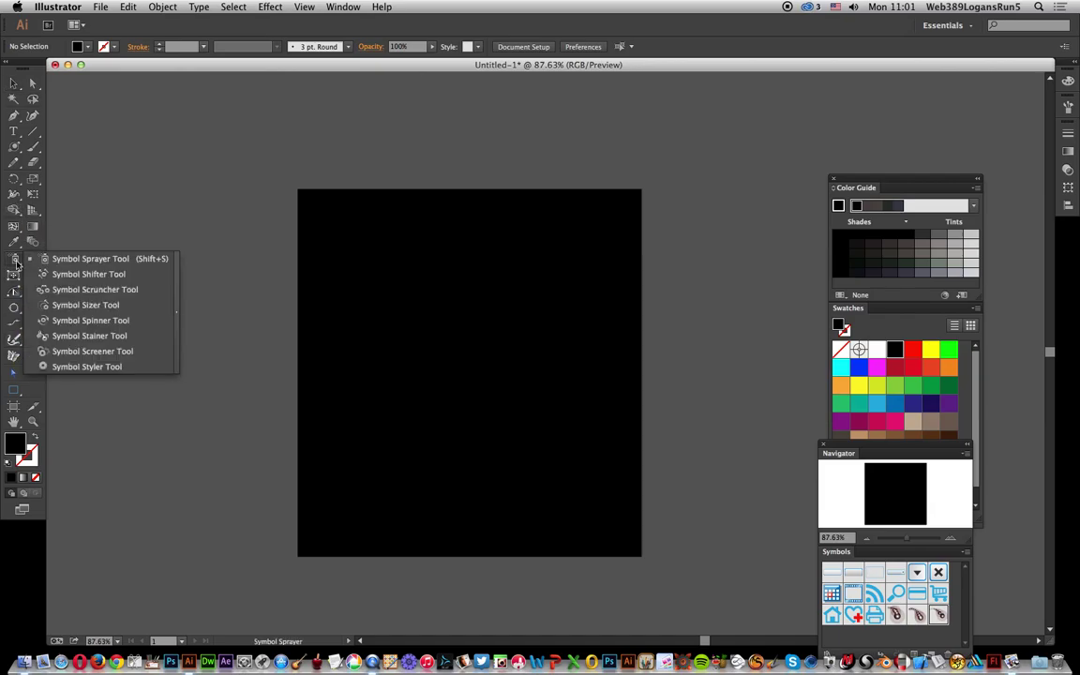
{"action": "left_click", "coordinate": [116, 263]}
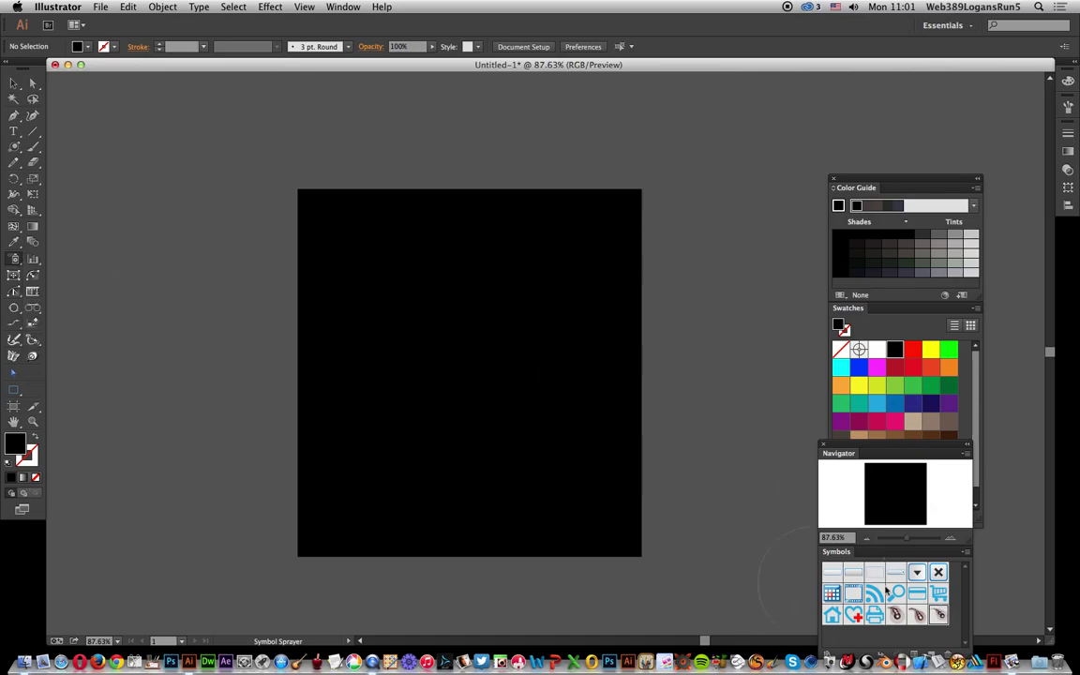
{"action": "mouse_move", "coordinate": [525, 401]}
{"action": "left_mouse_down"}
{"action": "mouse_move", "coordinate": [510, 388]}
{"action": "mouse_move", "coordinate": [374, 391]}
{"action": "mouse_move", "coordinate": [324, 409]}
{"action": "mouse_move", "coordinate": [300, 296]}
{"action": "mouse_move", "coordinate": [294, 304]}
{"action": "left_mouse_up"}
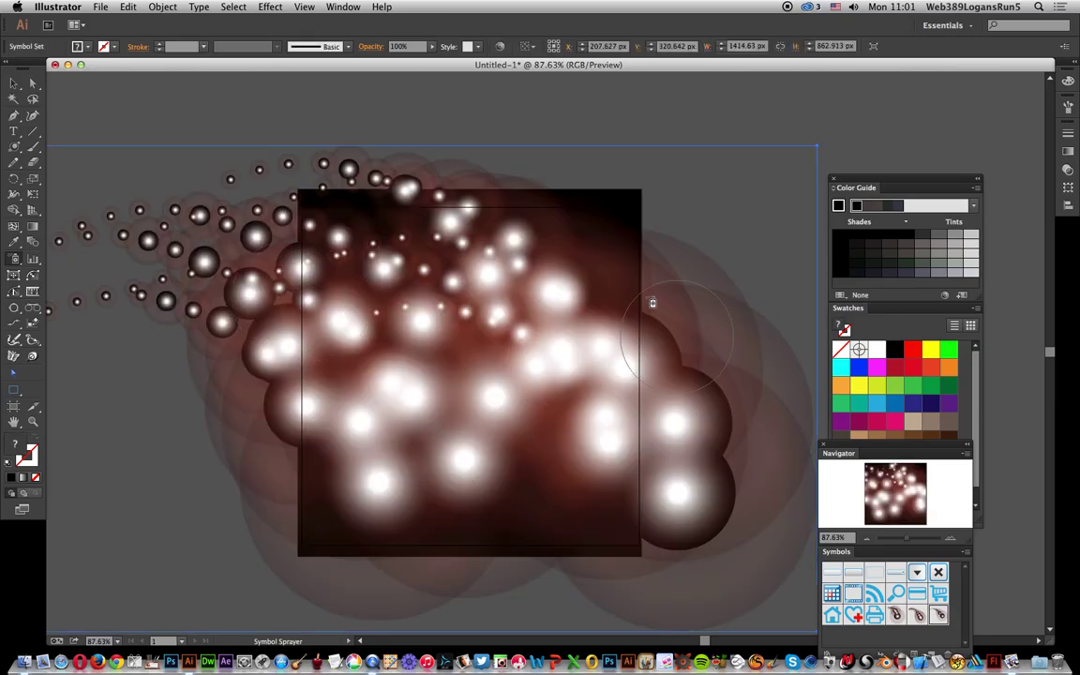
{"action": "left_click", "coordinate": [441, 303]}
{"action": "key", "text": "Delete"}
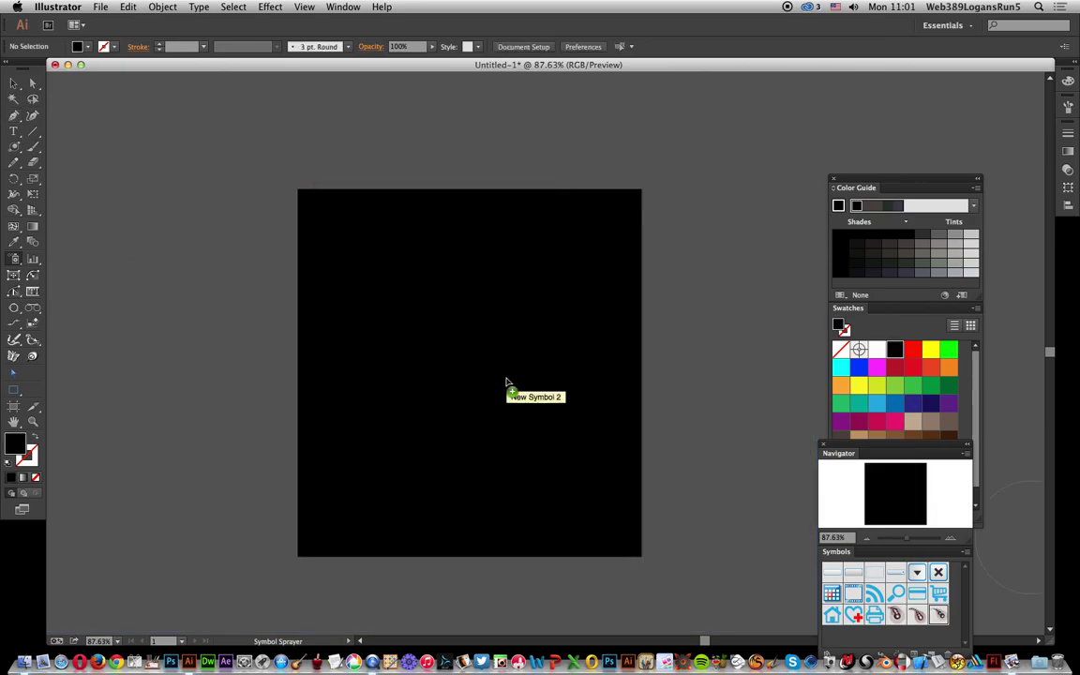
- Place a New Symbol 2 instance, then move, rotate and duplicate it as rotated copies
{"action": "left_click", "coordinate": [506, 379]}
{"action": "left_click", "coordinate": [14, 83]}
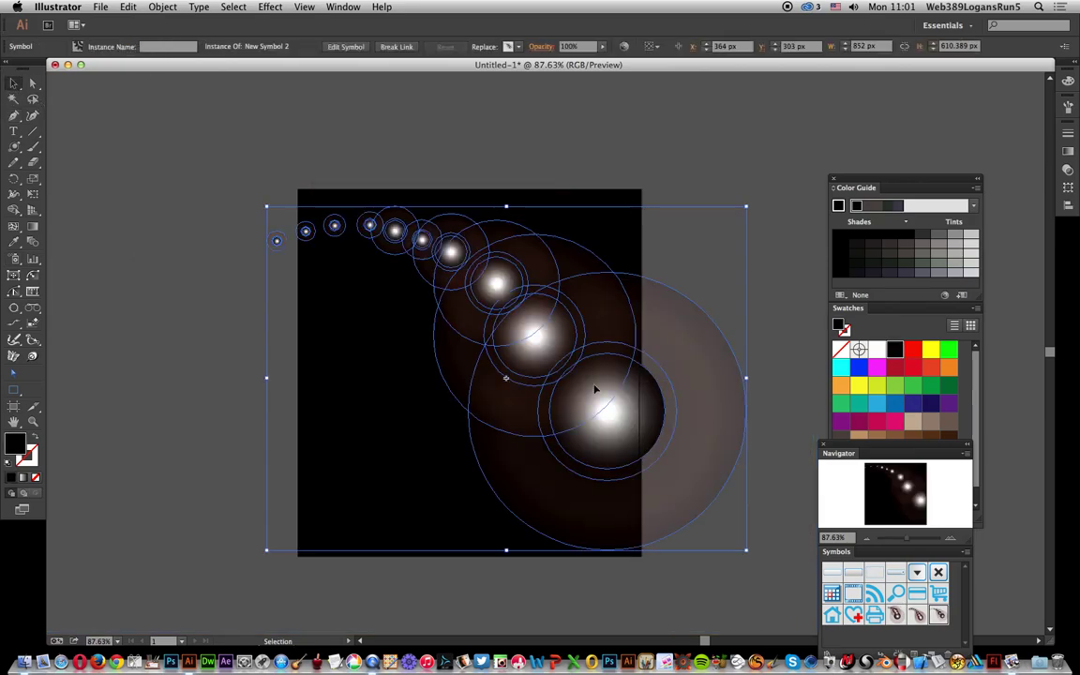
{"action": "left_click_drag", "start_coordinate": [619, 415], "coordinate": [530, 459]}
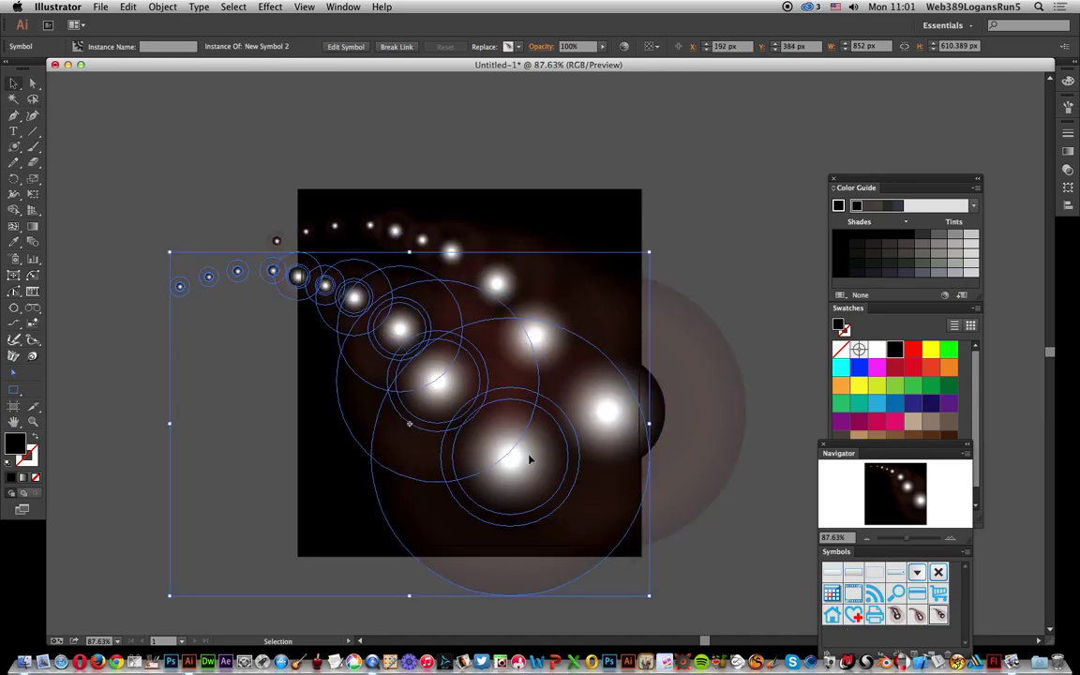
{"action": "left_click_drag", "start_coordinate": [653, 247], "coordinate": [476, 551]}
{"action": "left_click_drag", "start_coordinate": [553, 398], "coordinate": [408, 204]}
{"action": "left_click_drag", "start_coordinate": [522, 89], "coordinate": [482, 588]}
{"action": "left_click", "coordinate": [760, 235]}
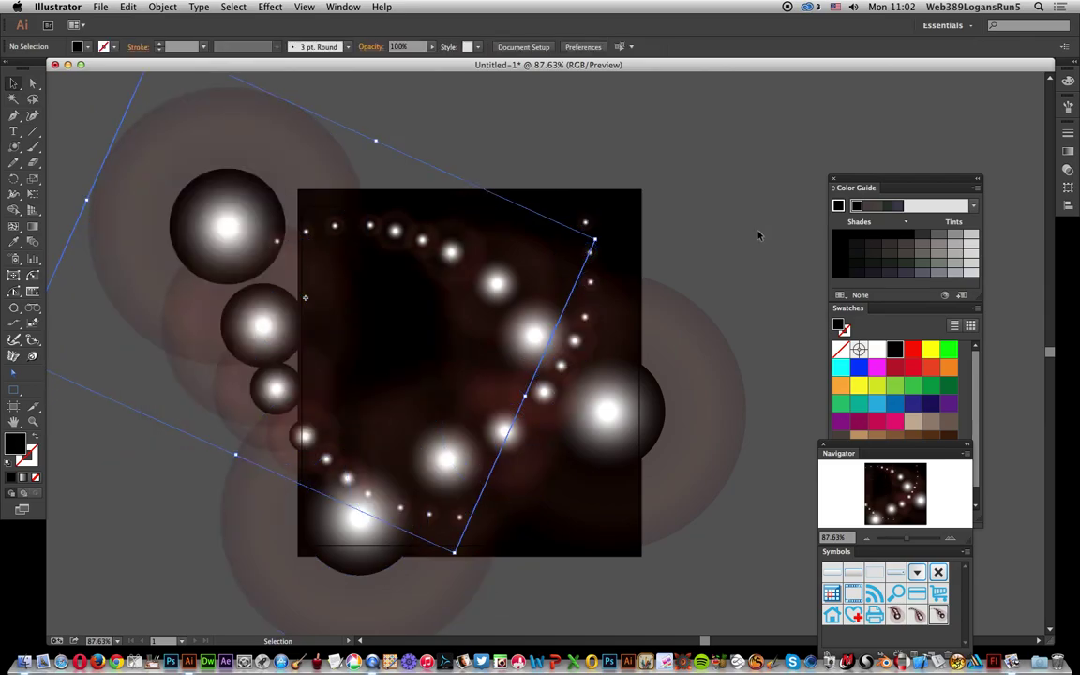
- Select and delete all symbol instances, then undo to restore a single instance
{"action": "key", "text": "a"}
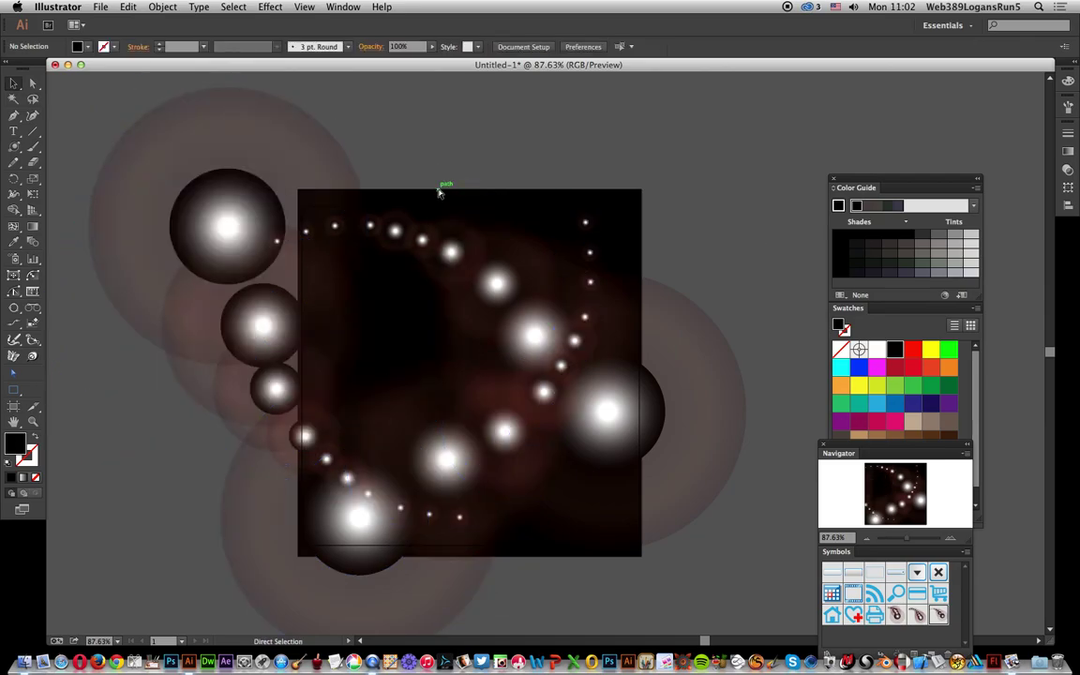
{"action": "key", "text": "v"}
{"action": "key", "text": "super+a"}
{"action": "key", "text": "Delete"}
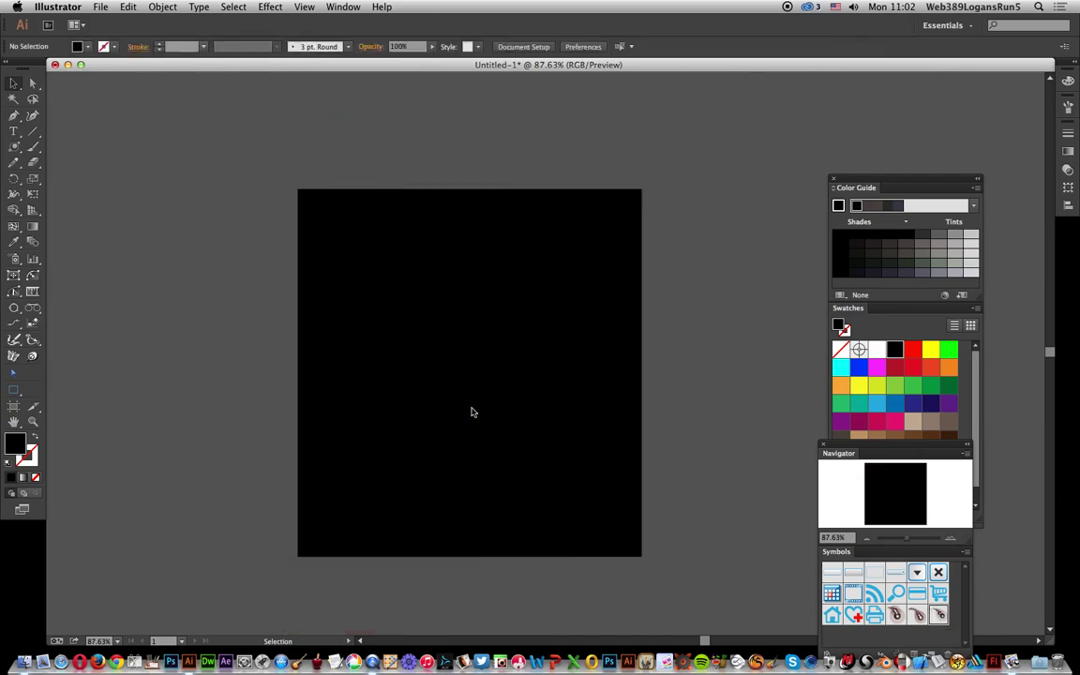
{"action": "key", "text": "super+z"}
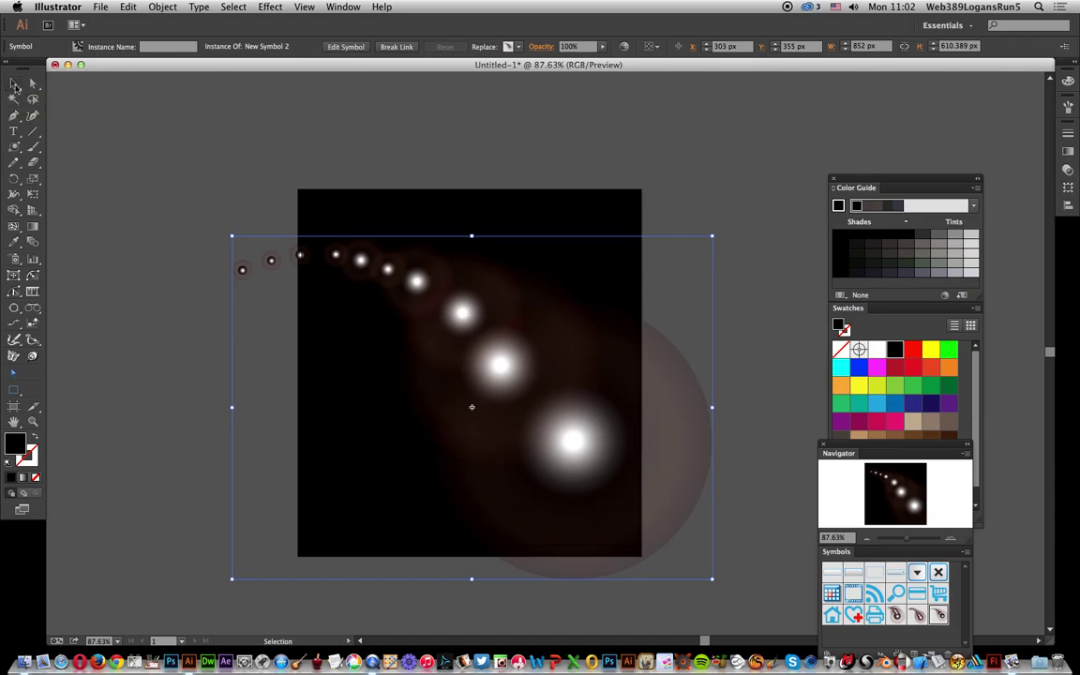
- Scale the symbol down to about 704 × 504 px and open the Transform effect
{"action": "left_click_drag", "start_coordinate": [703, 574], "coordinate": [626, 516]}
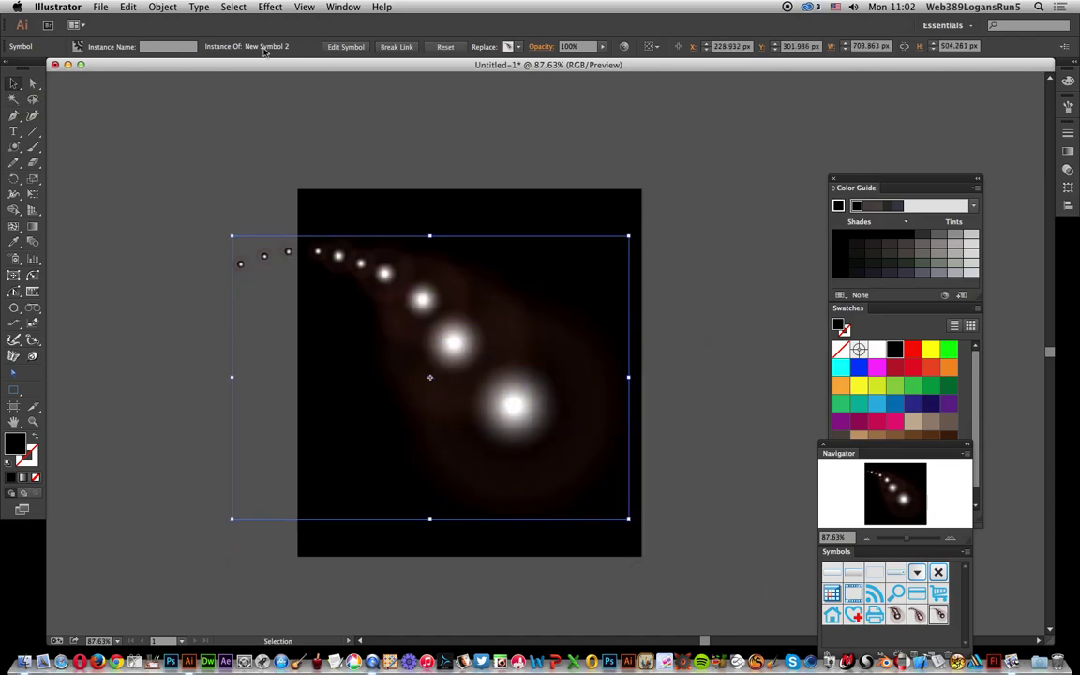
{"action": "left_click", "coordinate": [271, 7]}
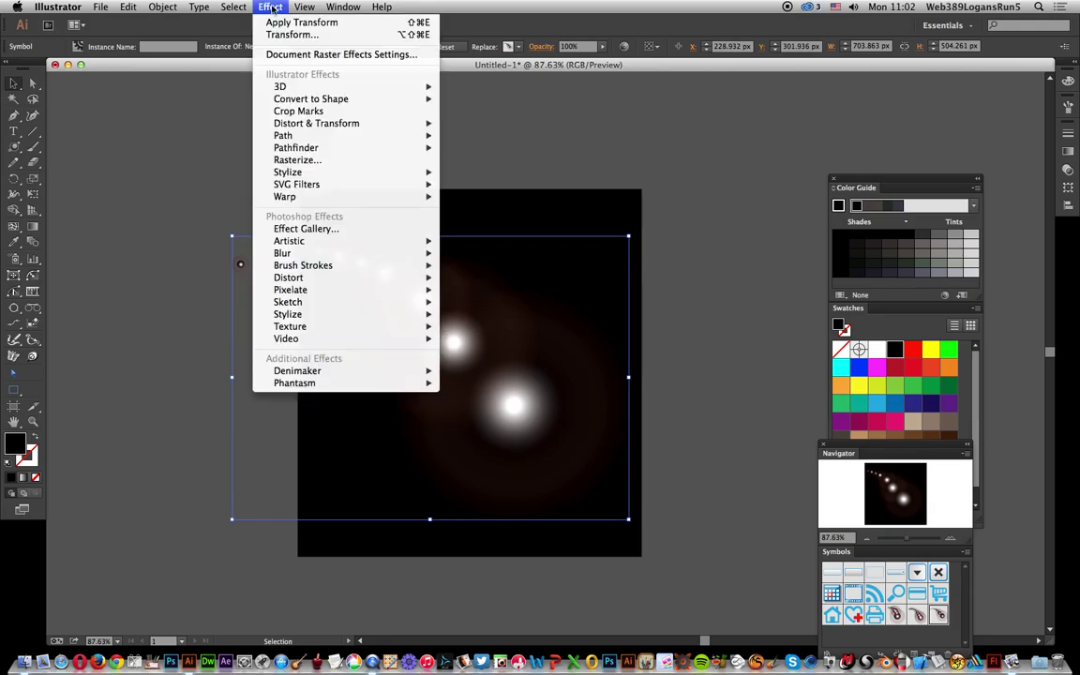
{"action": "mouse_move", "coordinate": [407, 136]}
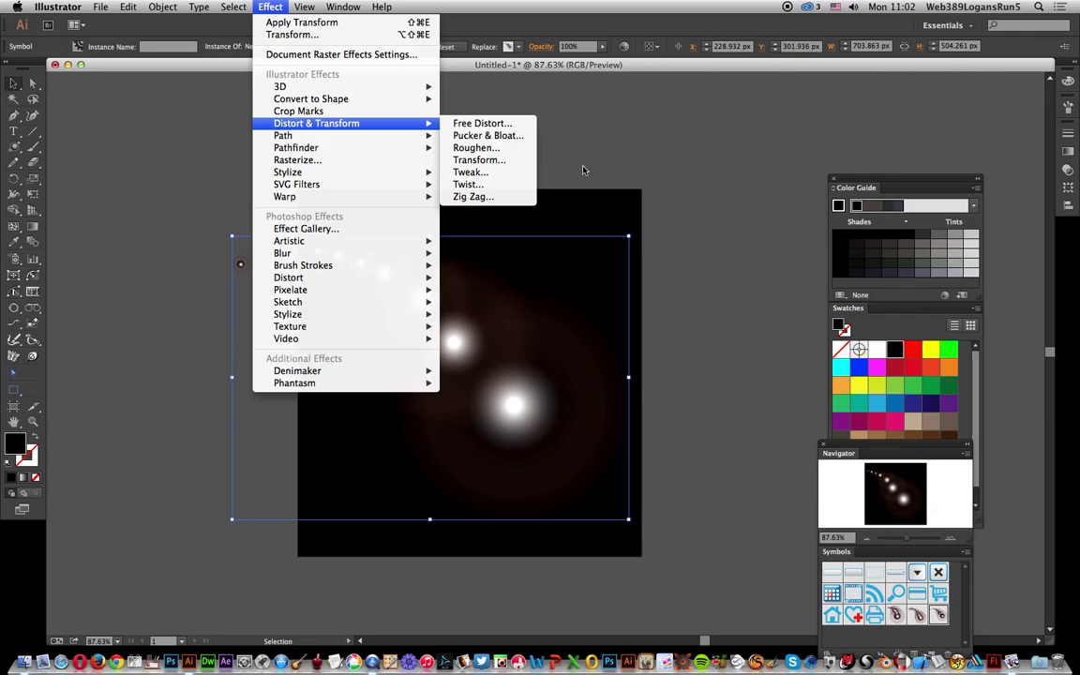
{"action": "left_click", "coordinate": [511, 166]}
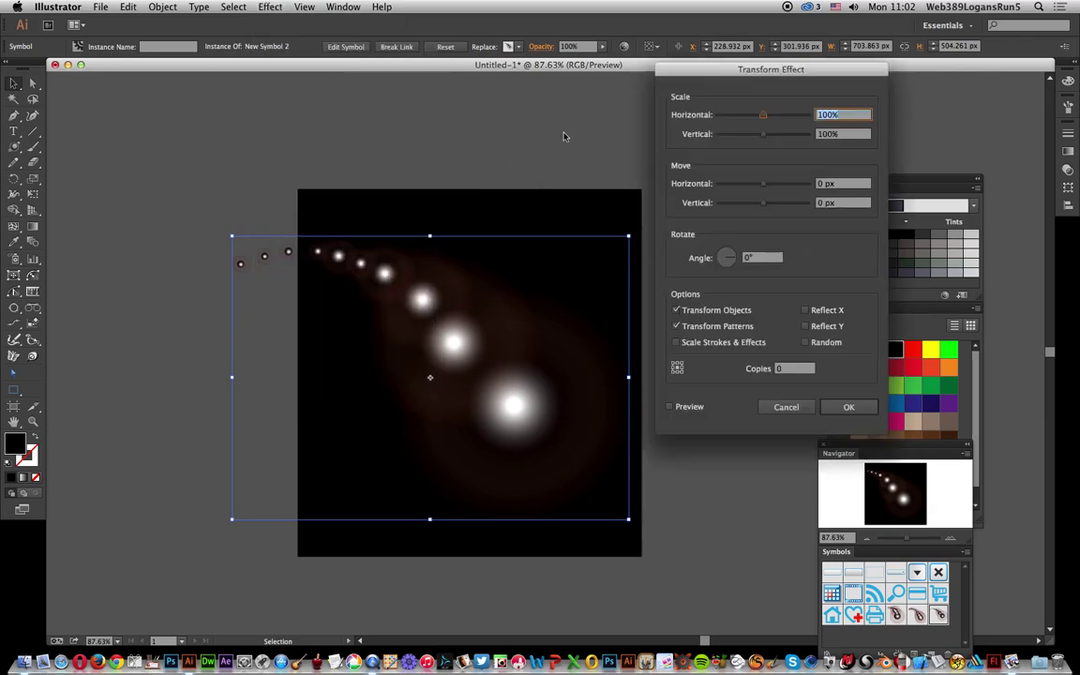
- Turn on Preview and set the Transform effect to 12 copies
{"action": "left_click", "coordinate": [671, 407]}
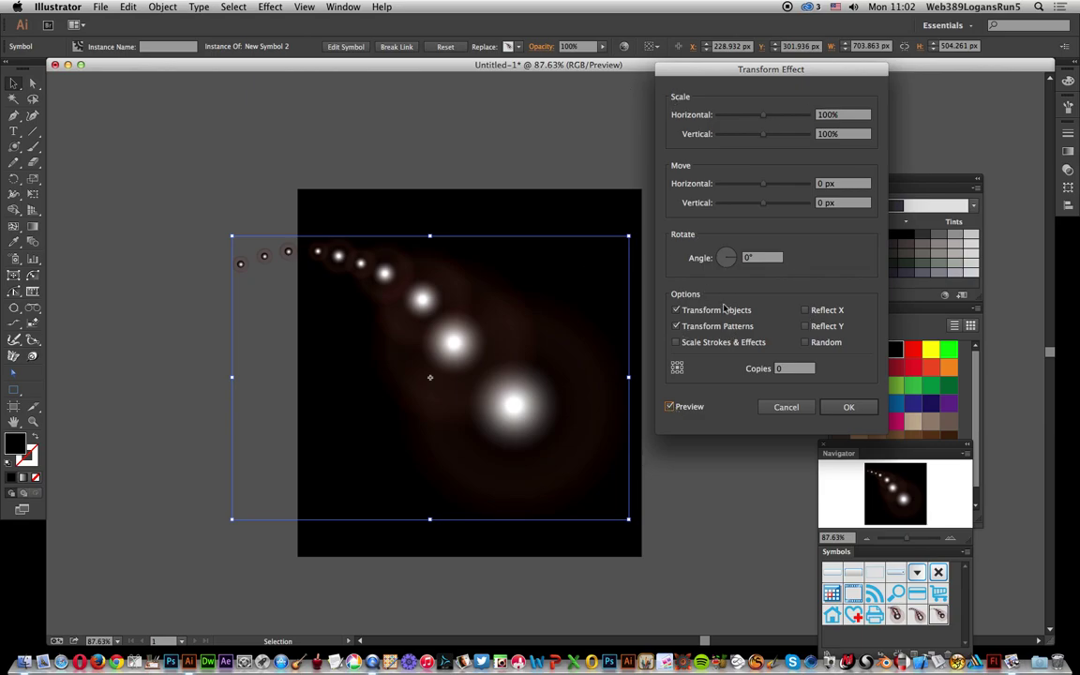
{"action": "left_click_drag", "start_coordinate": [764, 119], "coordinate": [767, 120]}
{"action": "key", "text": "Tab"}
{"action": "type", "text": "12"}
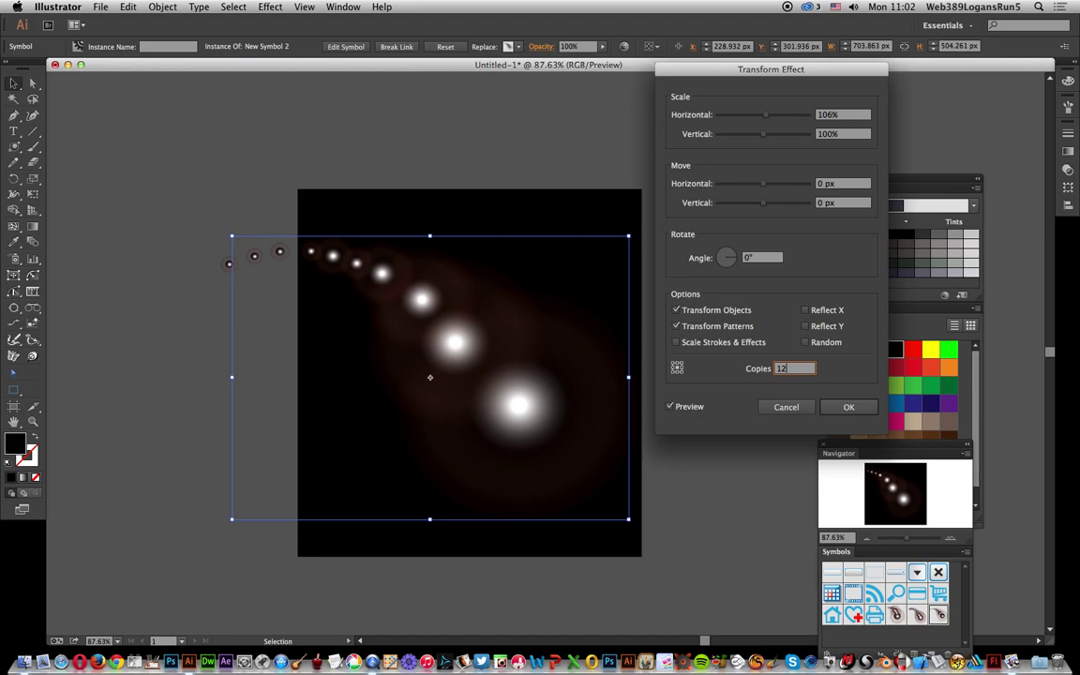
{"action": "key", "text": "Tab"}
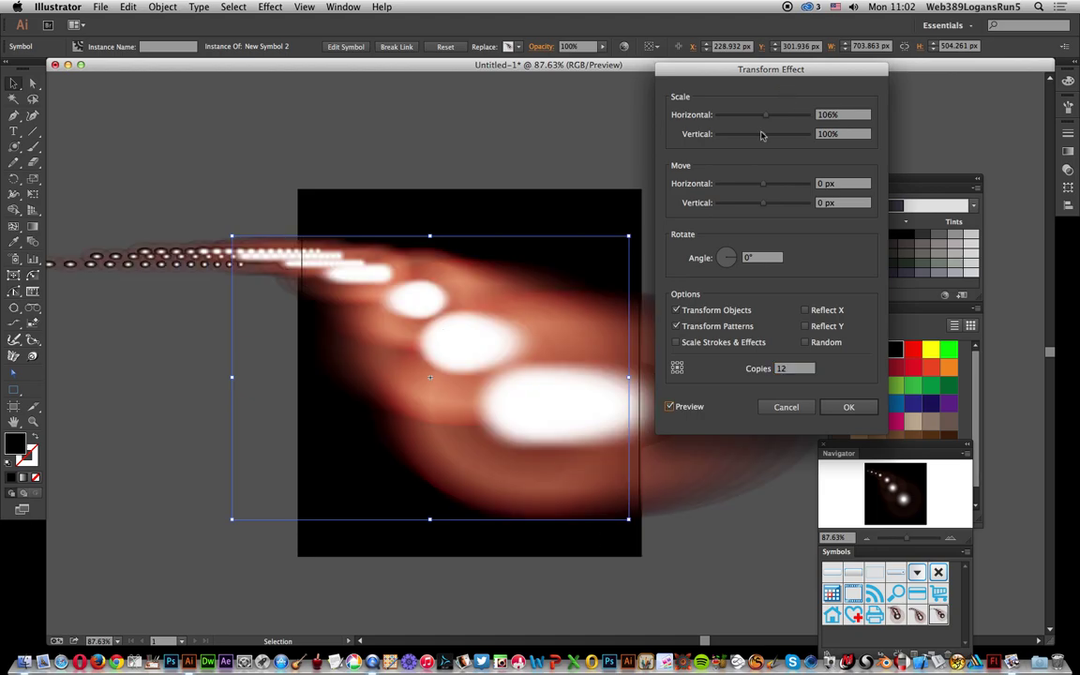
- Try a larger vertical scale, then reset Horizontal and Vertical scale to 100%
{"action": "left_click_drag", "start_coordinate": [763, 135], "coordinate": [767, 137]}
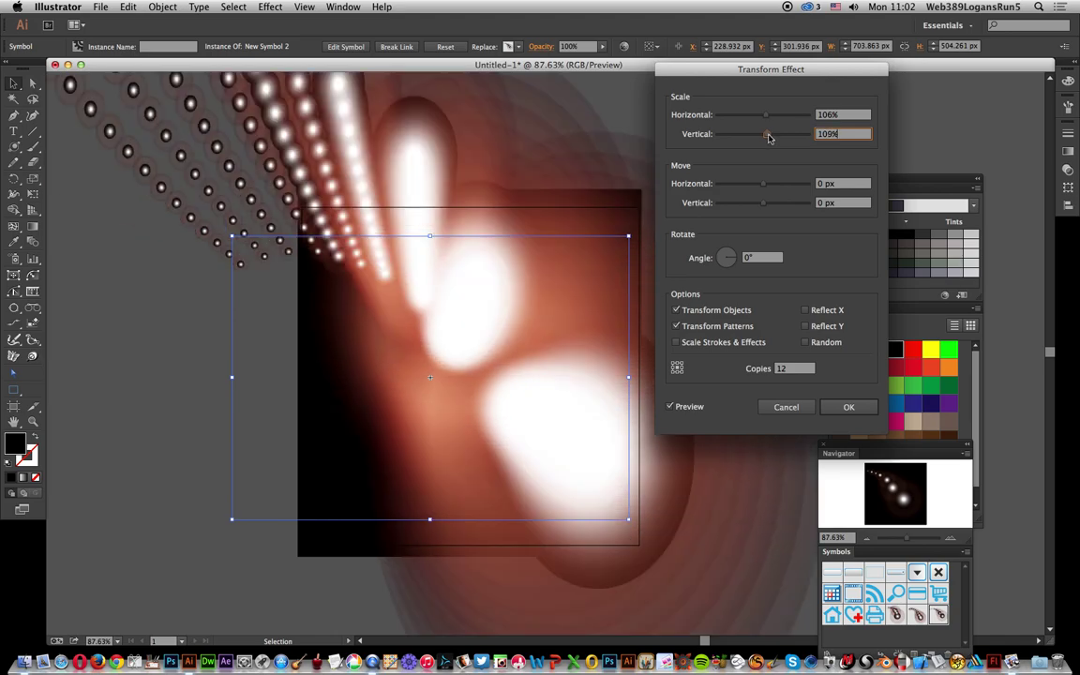
{"action": "left_click_drag", "start_coordinate": [769, 138], "coordinate": [771, 138]}
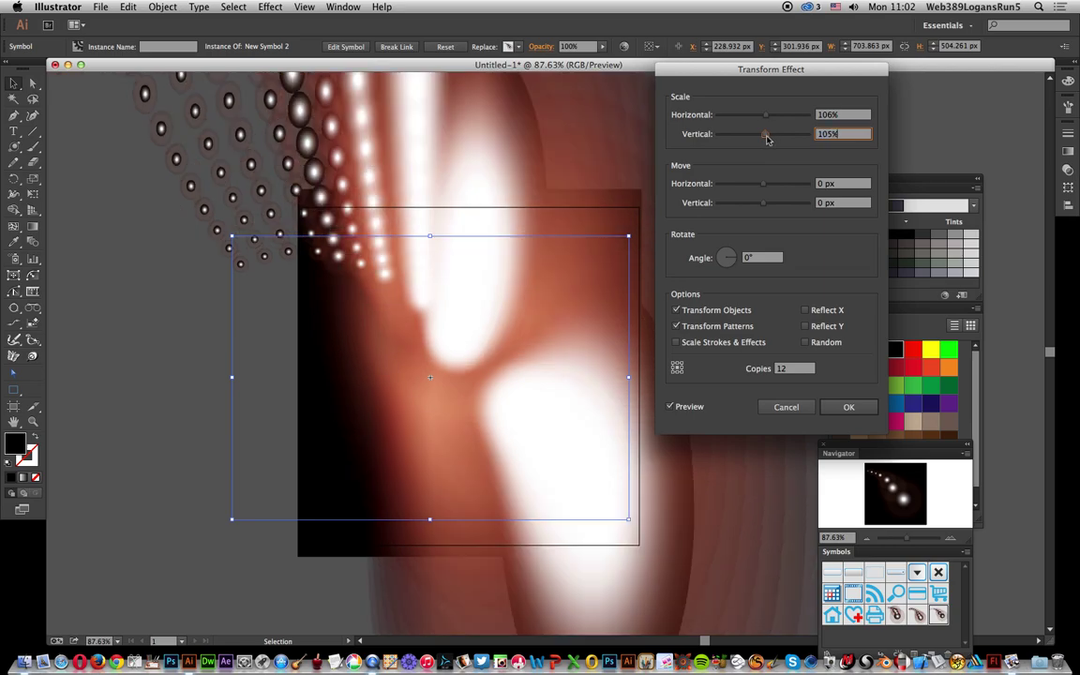
{"action": "type", "text": "103"}
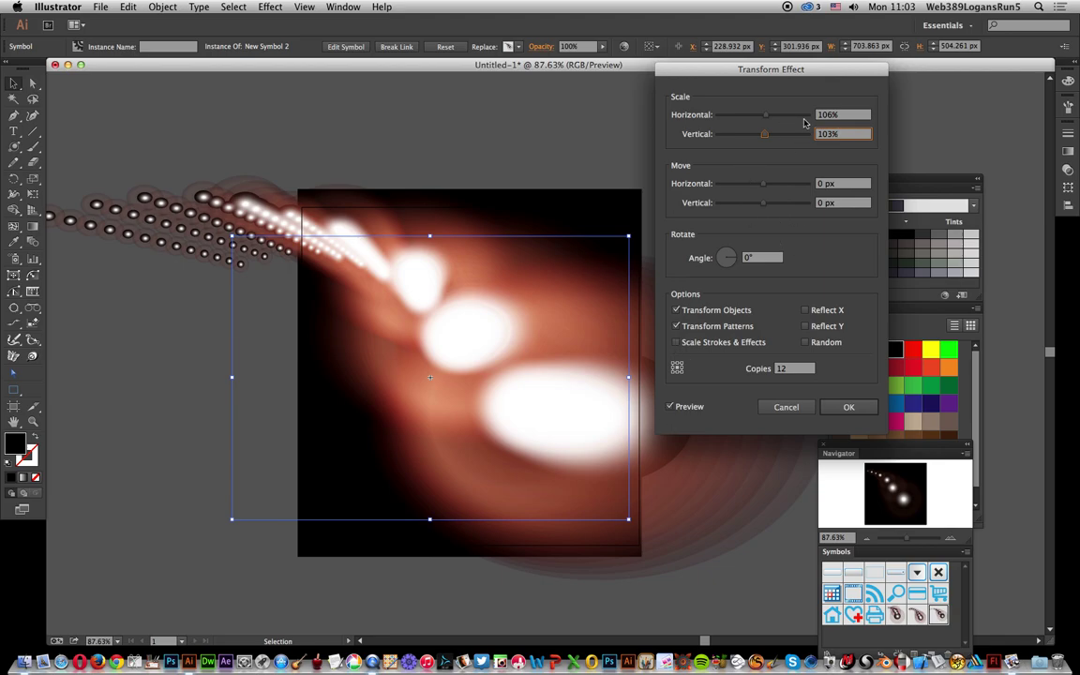
{"action": "key", "text": "shift+Tab"}
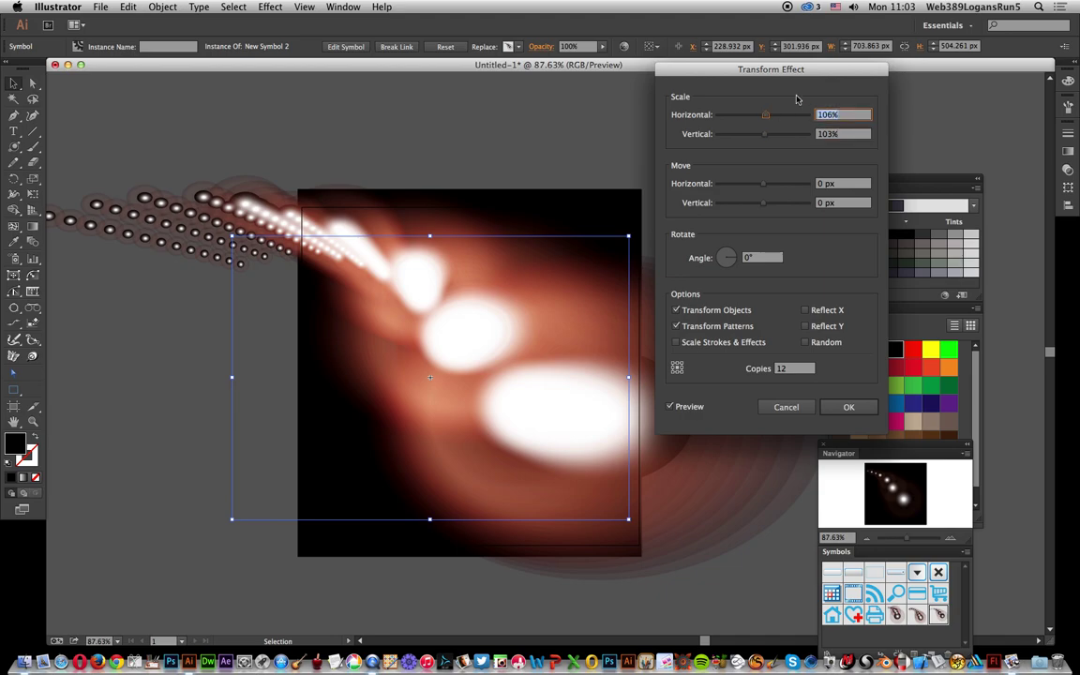
{"action": "type", "text": "100"}
{"action": "key", "text": "Tab"}
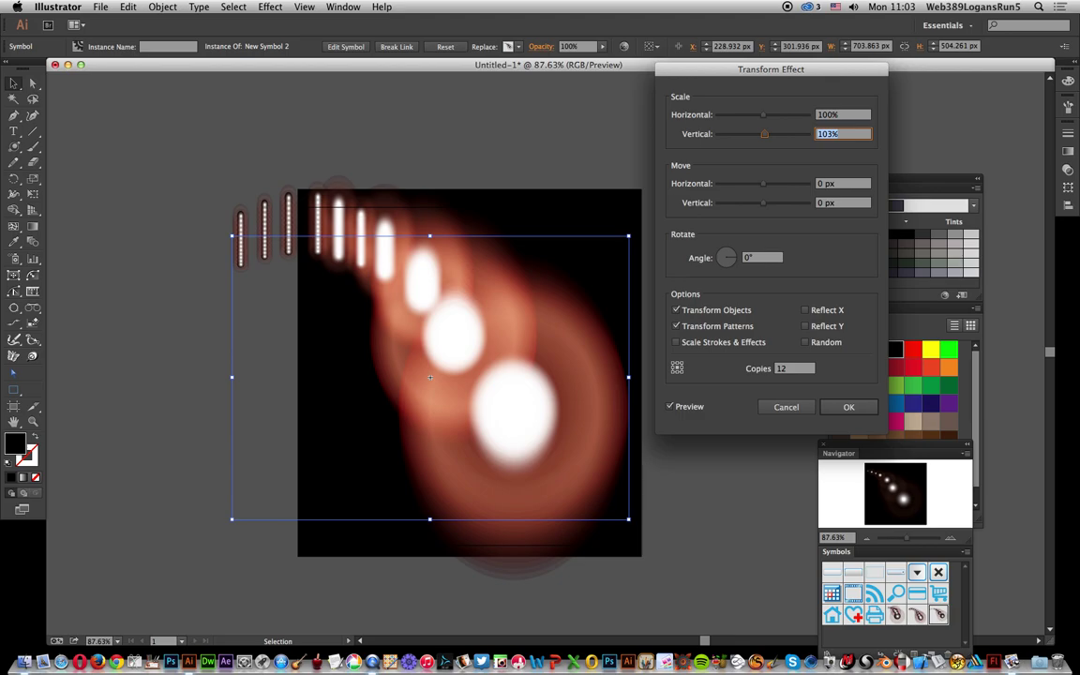
{"action": "type", "text": "1000"}
{"action": "key", "text": "BackSpace"}
{"action": "key", "text": "Tab"}
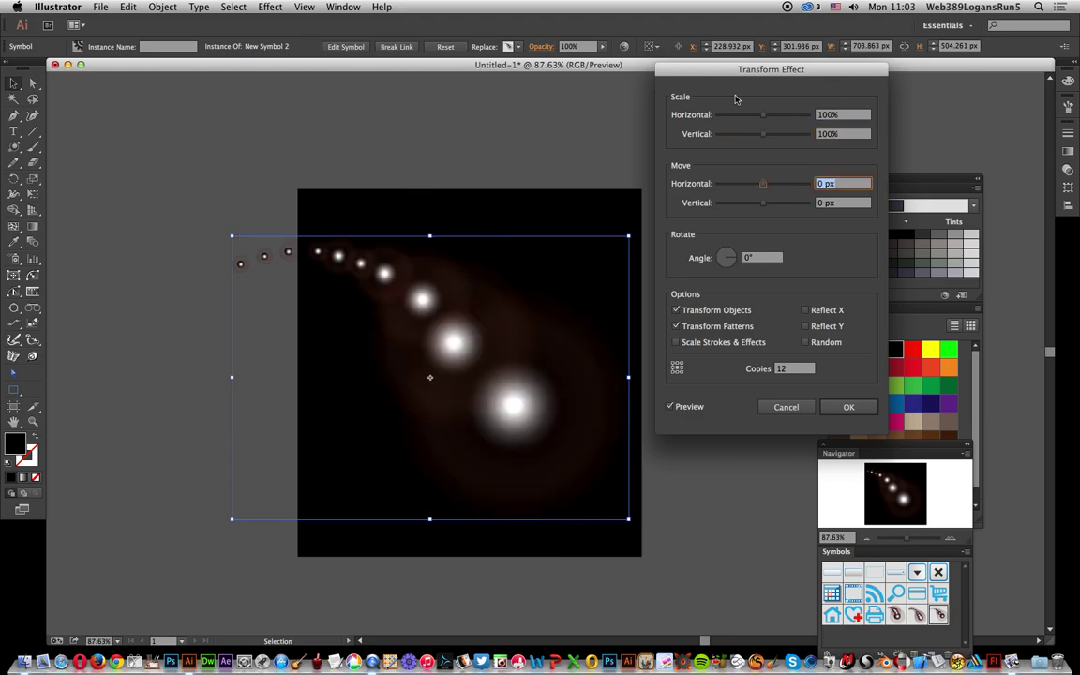
- Move the copies 16 px horizontally and 35 px vertically, rotating each 28°
{"action": "left_click", "coordinate": [745, 258]}
{"action": "type", "text": "12"}
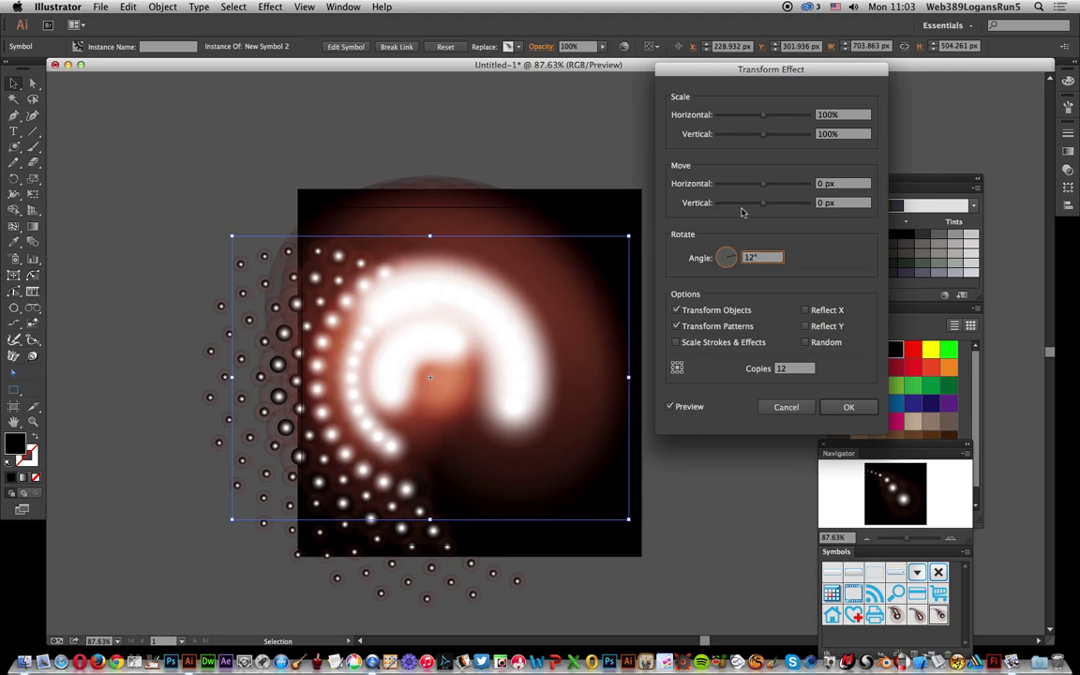
{"action": "left_click", "coordinate": [736, 255]}
{"action": "left_click_drag", "start_coordinate": [737, 261], "coordinate": [737, 259]}
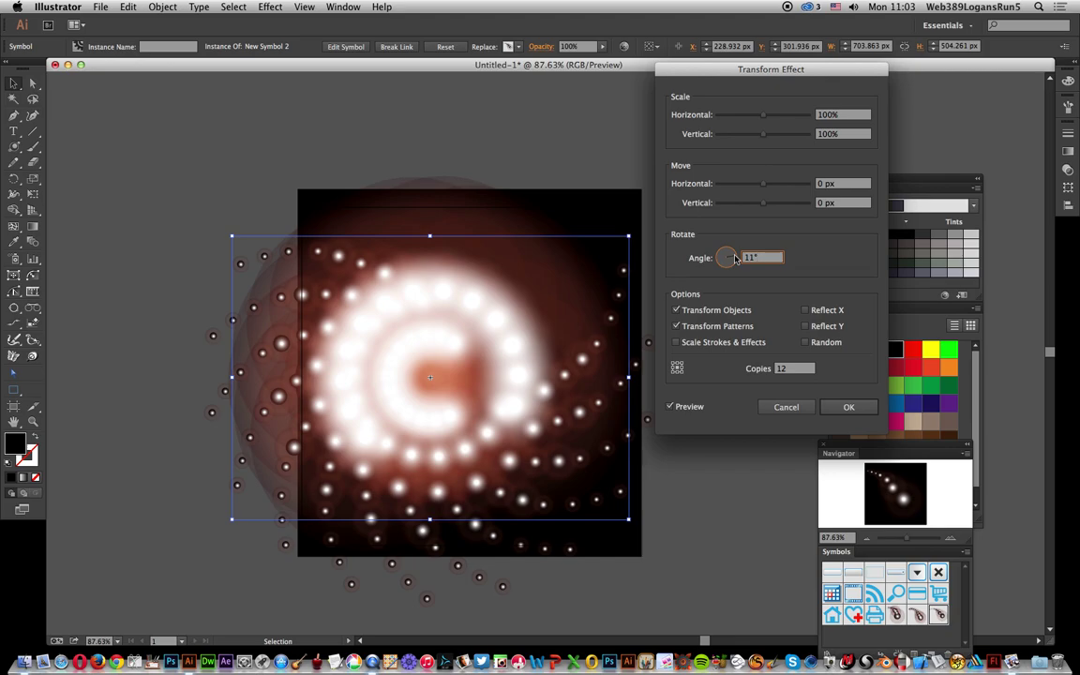
{"action": "left_click_drag", "start_coordinate": [764, 183], "coordinate": [770, 186]}
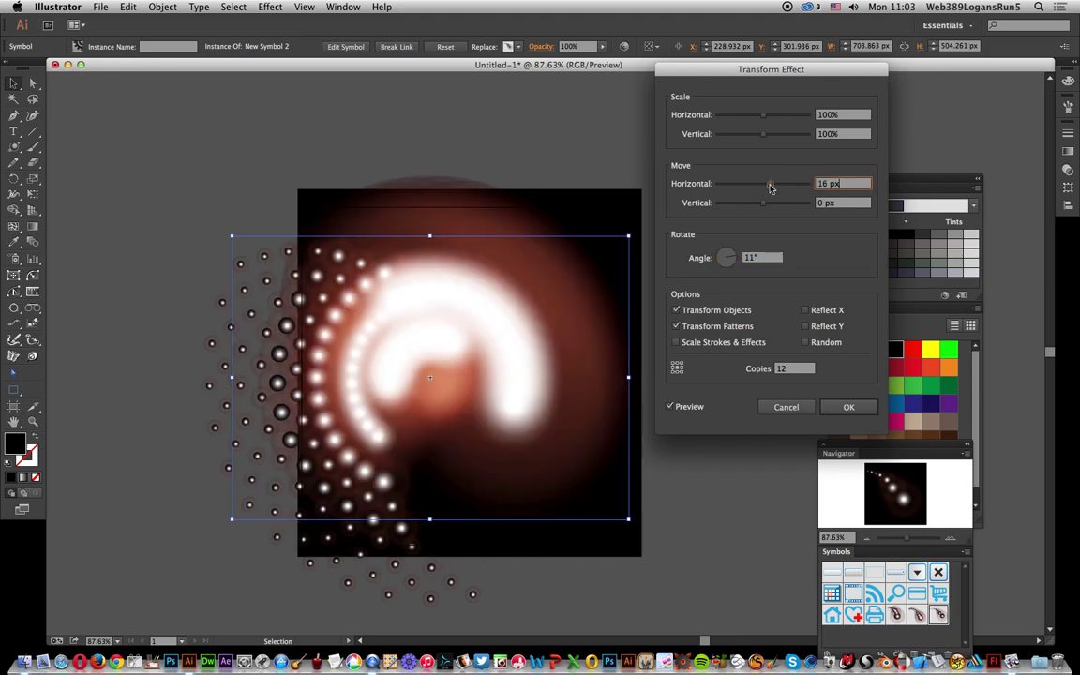
{"action": "left_click_drag", "start_coordinate": [769, 205], "coordinate": [778, 205]}
{"action": "left_click", "coordinate": [736, 260]}
{"action": "left_click_drag", "start_coordinate": [738, 258], "coordinate": [735, 257]}
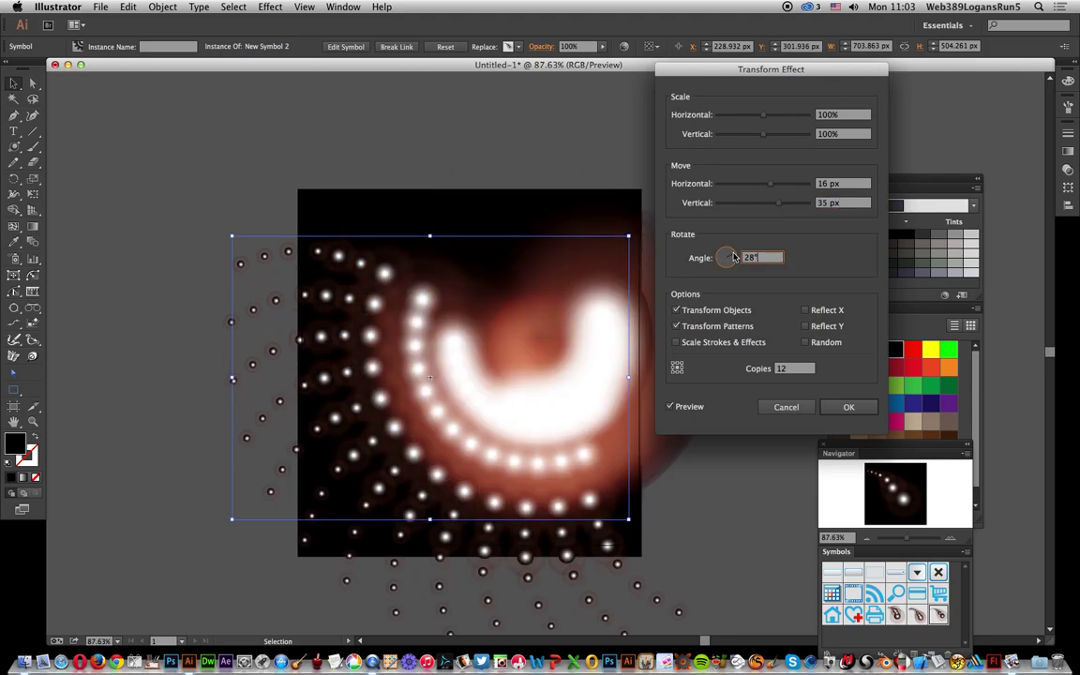